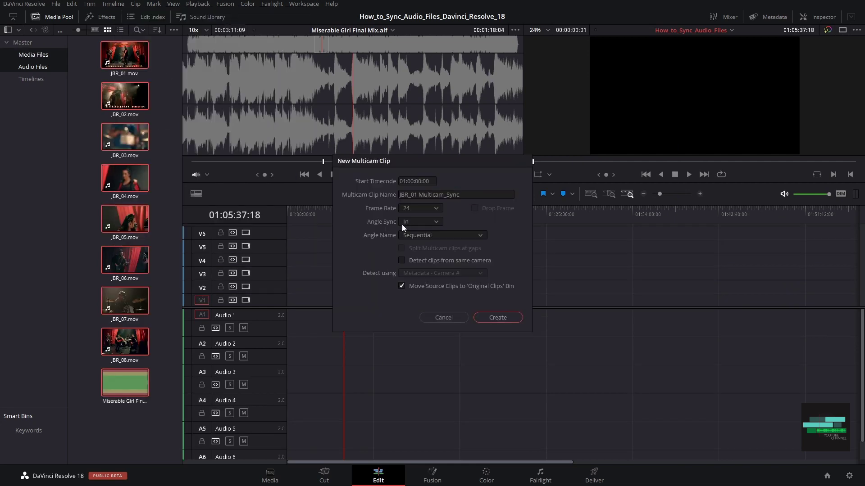
# Pick an Angle Sync option, create the JBR_01 Multicam_Sync clip, then select JBR_01.mov in the bin.
pyautogui.click(405, 222)
pyautogui.click(418, 263)
pyautogui.click(497, 318)
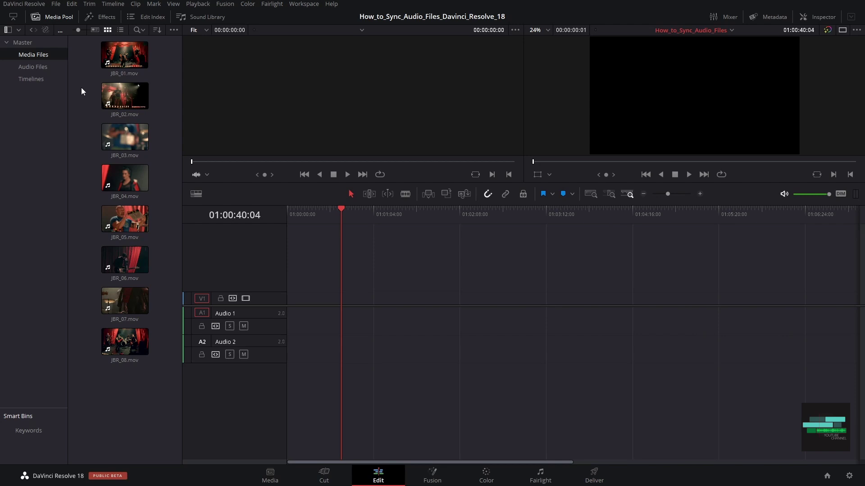
pyautogui.click(126, 52)
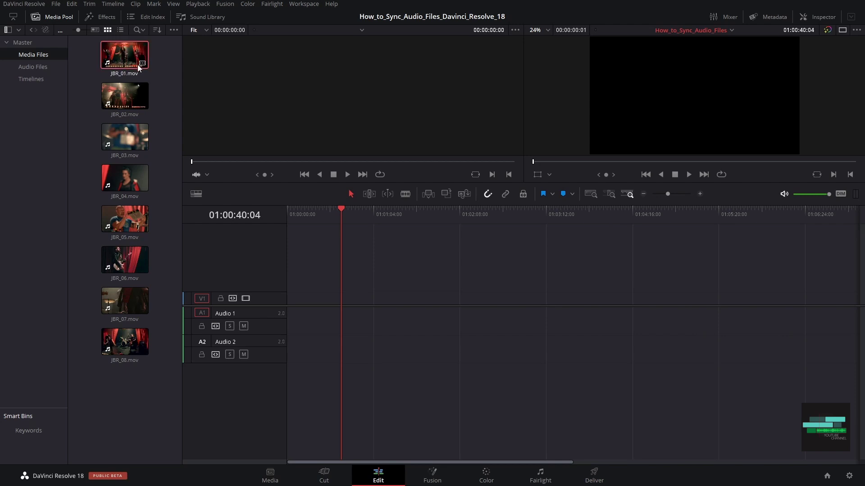
# Put JBR_01.mov on V1 and Miserable Girl Final Mix.aif on Audio 2, starting at the playhead.
pyautogui.moveTo(126, 52); pyautogui.dragTo(293, 302)
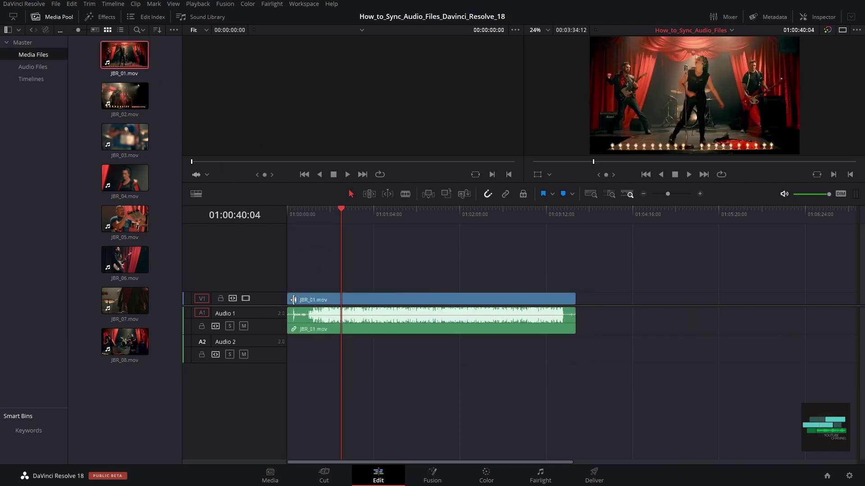
pyautogui.click(33, 67)
pyautogui.doubleClick(124, 53)
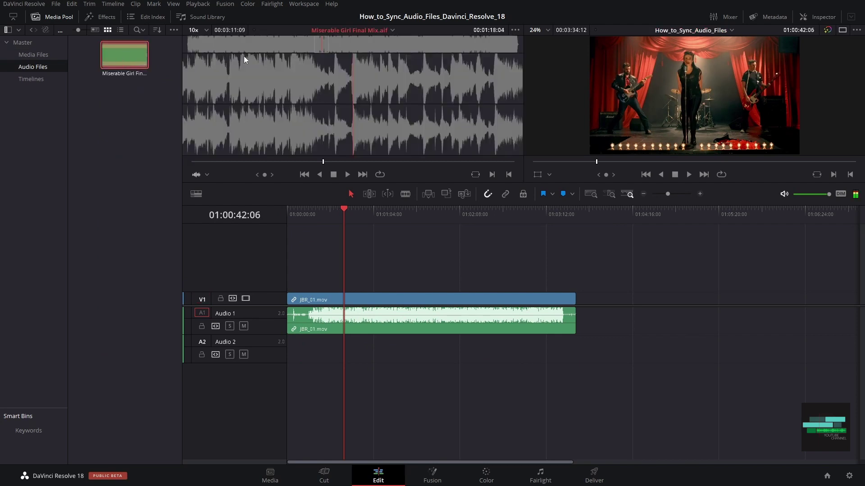
pyautogui.moveTo(126, 55); pyautogui.dragTo(334, 358)
pyautogui.moveTo(435, 360); pyautogui.dragTo(461, 360)
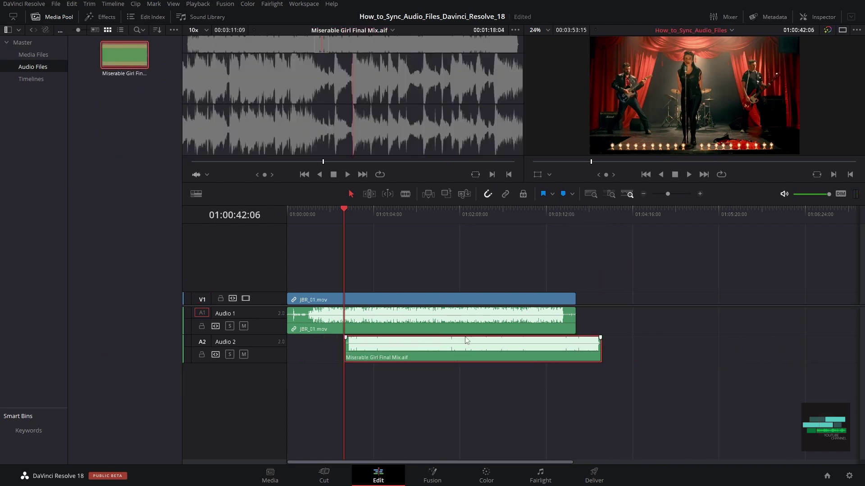
# Select the JBR_01.mov video together with its audio on the timeline.
pyautogui.click(422, 316)
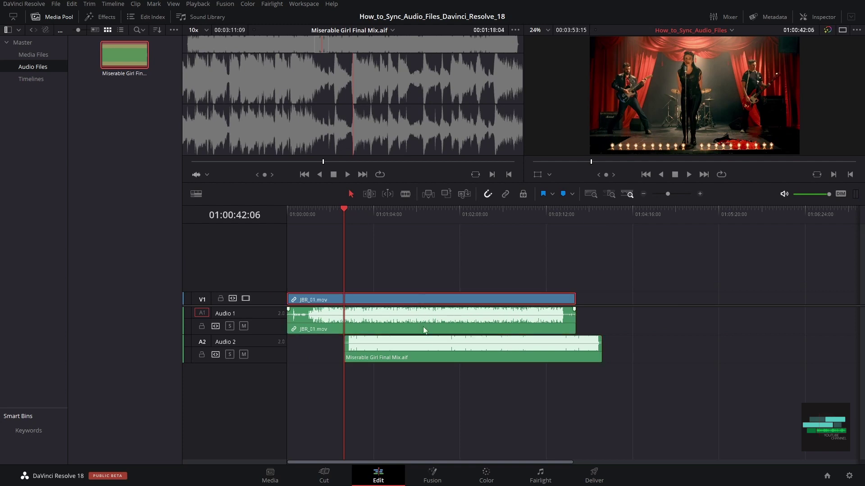
pyautogui.keyDown('alt'); pyautogui.click(427, 320); pyautogui.keyUp('alt')
pyautogui.click(479, 267)
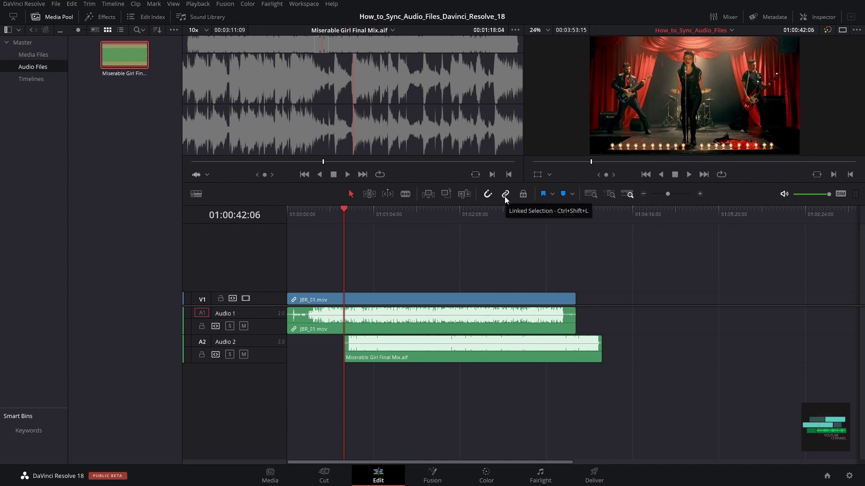
pyautogui.click(400, 305)
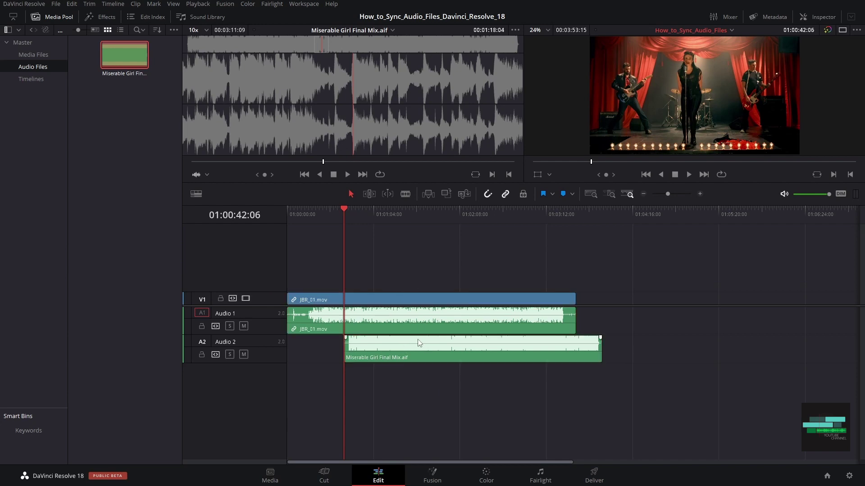
# Shift the JBR_01.mov clips and the final mix out of sync along the timeline.
pyautogui.moveTo(478, 261); pyautogui.dragTo(494, 379)
pyautogui.moveTo(453, 356); pyautogui.dragTo(494, 356)
pyautogui.moveTo(481, 299); pyautogui.dragTo(441, 299)
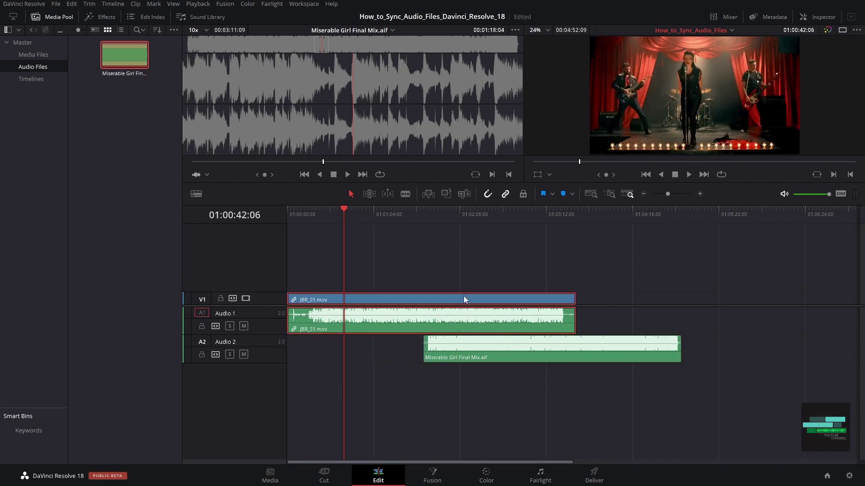
pyautogui.moveTo(463, 358); pyautogui.dragTo(484, 358)
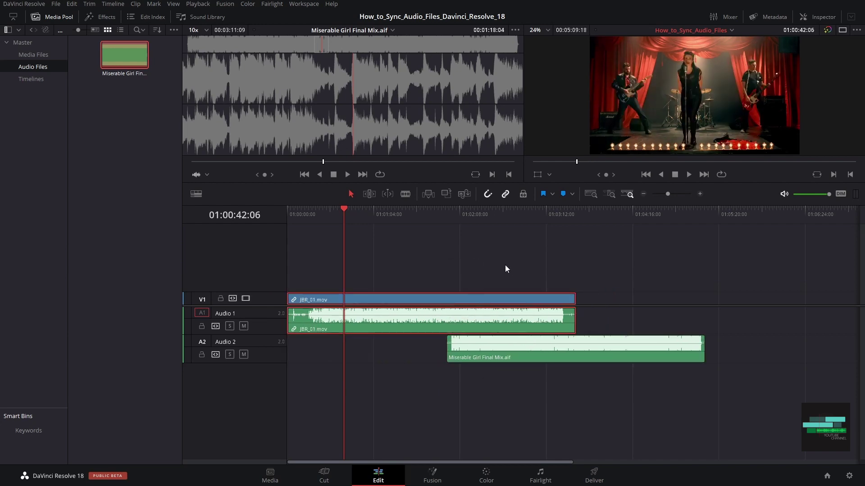
pyautogui.moveTo(443, 301); pyautogui.dragTo(550, 400)
# Select all three clips and run Auto Align Clips Based On Waveform.
pyautogui.moveTo(583, 262); pyautogui.dragTo(566, 388)
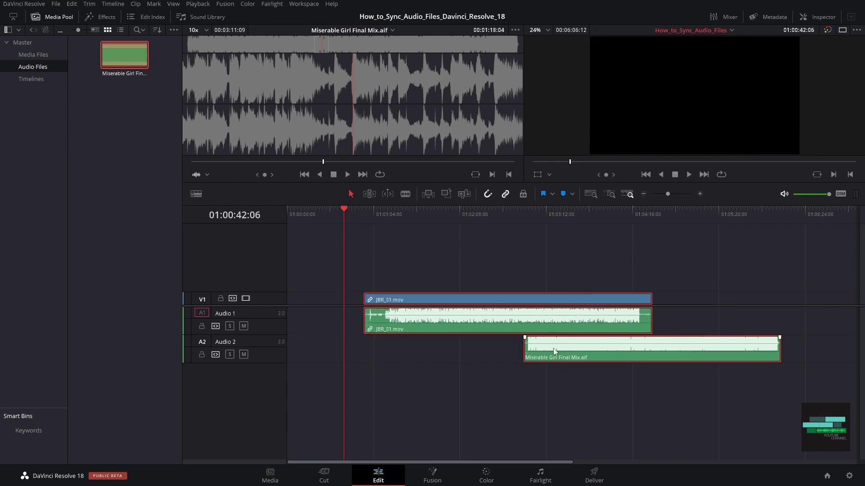
pyautogui.rightClick(554, 349)
pyautogui.moveTo(599, 231)
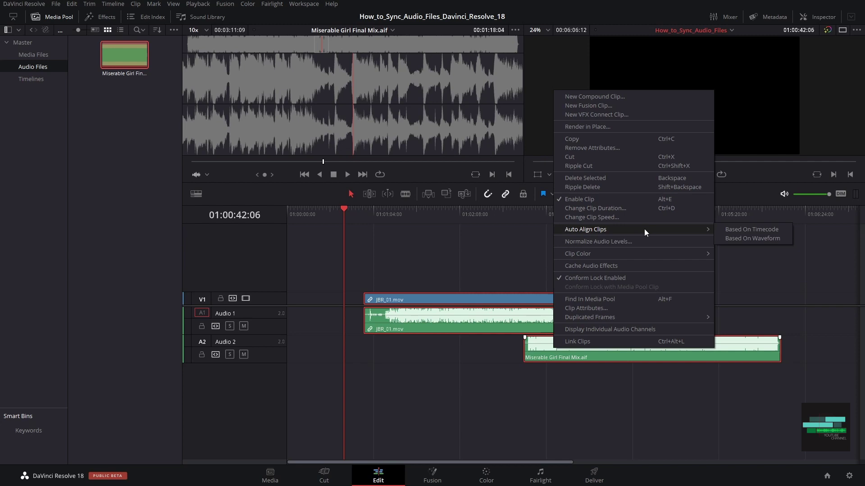
pyautogui.click(752, 239)
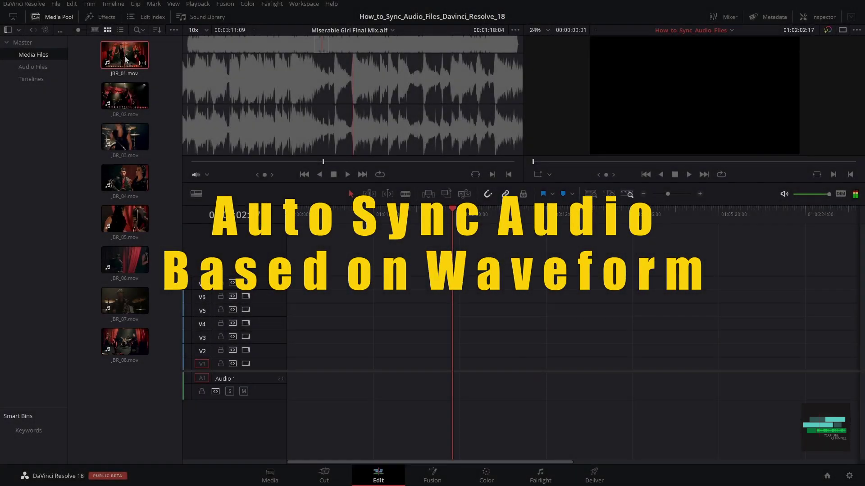
# Select JBR_01.mov–JBR_08.mov plus the final mix and run Auto Sync Audio Based on Waveform.
pyautogui.hotkey('ctrl', 'a')
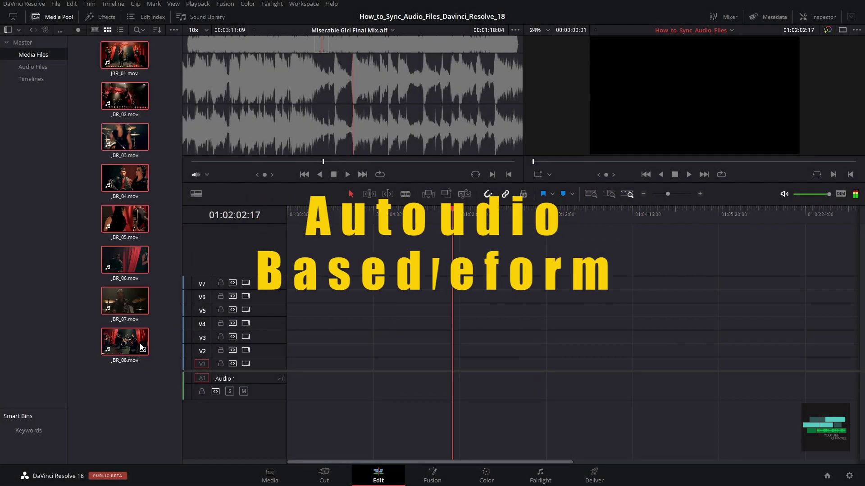
pyautogui.keyDown('ctrl'); pyautogui.click(40, 69); pyautogui.keyUp('ctrl')
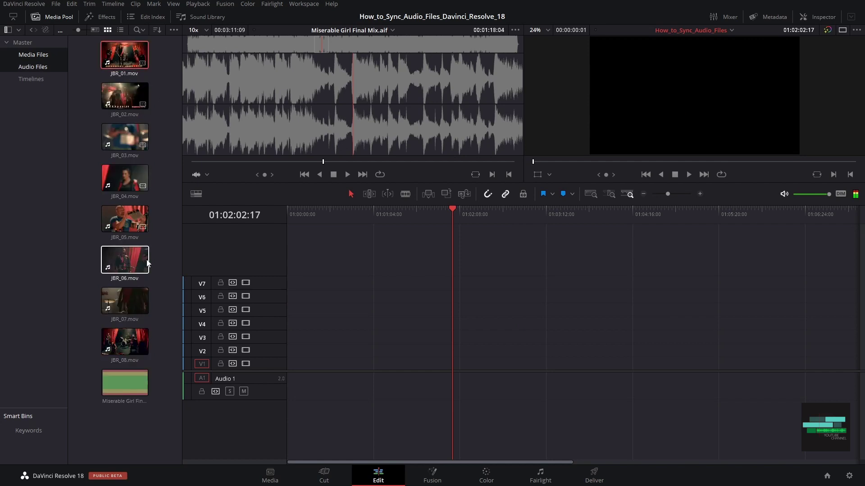
pyautogui.hotkey('ctrl', 'a')
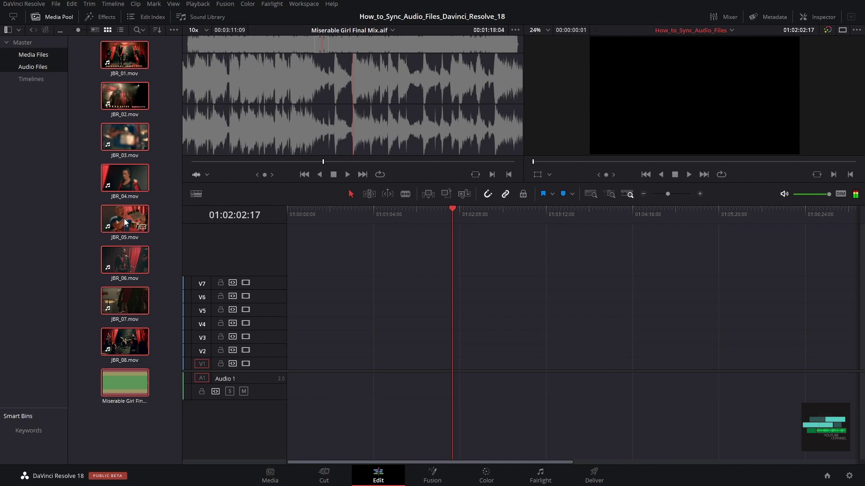
pyautogui.rightClick(123, 218)
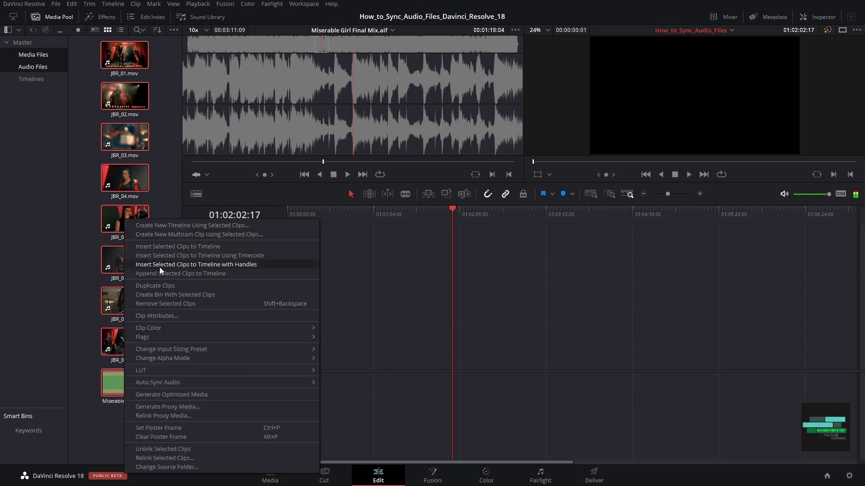
pyautogui.moveTo(153, 382)
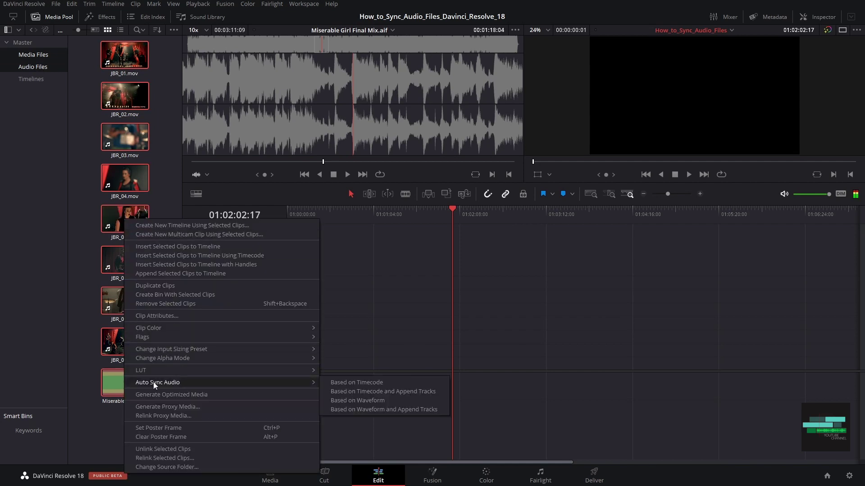
pyautogui.click(379, 401)
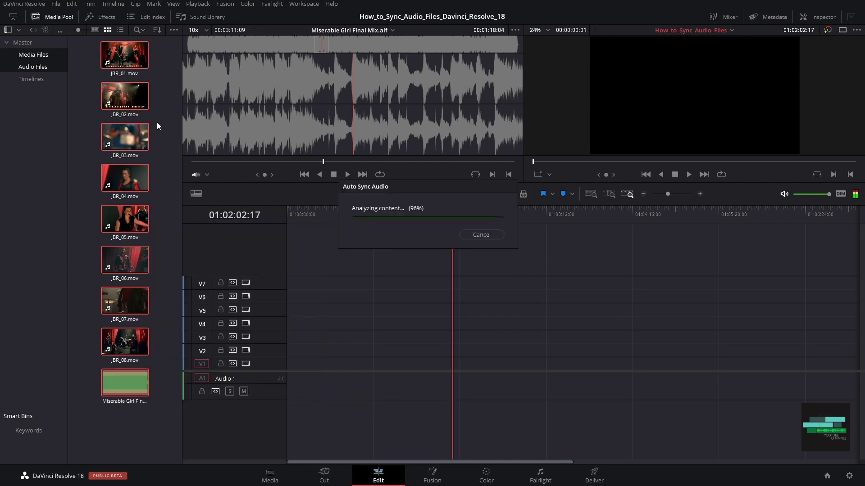
pyautogui.click(124, 50)
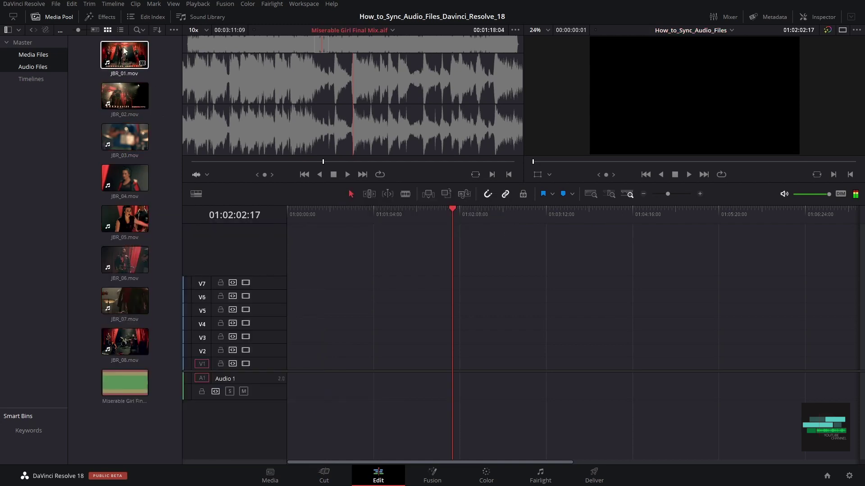
# Drag all eight synced JBR clips onto V1 and play back the timeline.
pyautogui.keyDown('shift'); pyautogui.click(125, 342); pyautogui.keyUp('shift')
pyautogui.moveTo(124, 53); pyautogui.dragTo(334, 369)
pyautogui.scroll(-2, 454, 341)
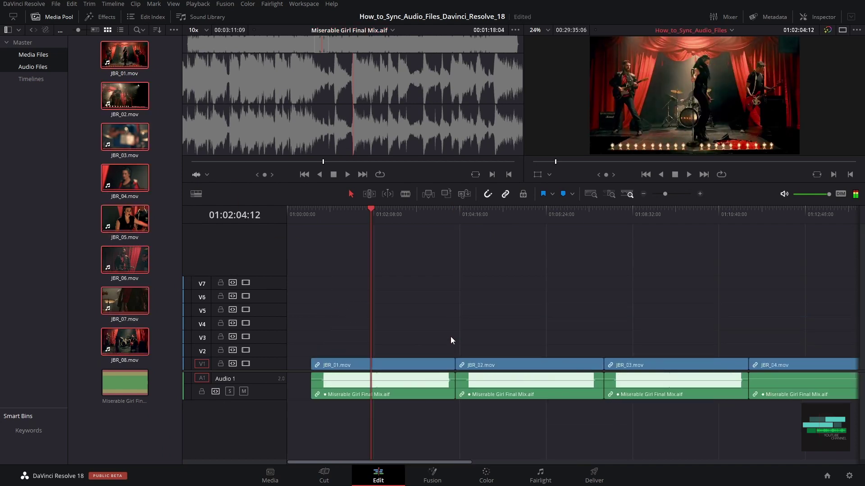
pyautogui.scroll(-1, 450, 338)
pyautogui.click(360, 385)
pyautogui.scroll(3, 367, 405)
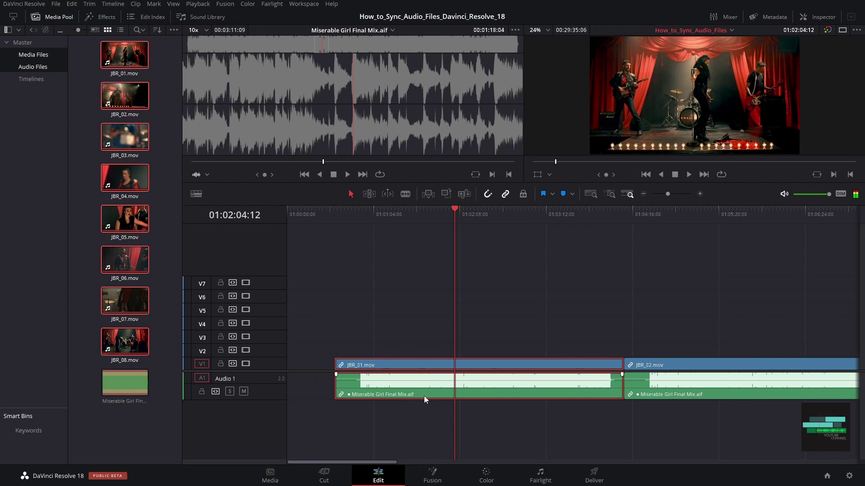
pyautogui.scroll(-2, 580, 280)
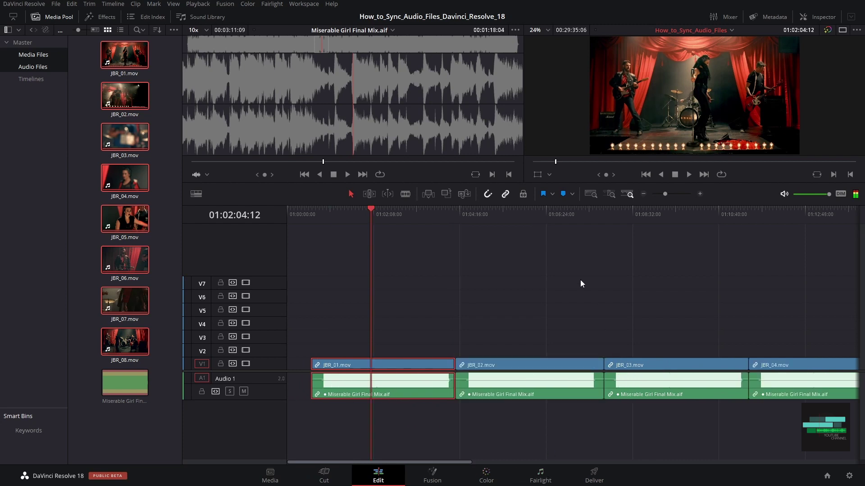
pyautogui.press('space')
pyautogui.click(511, 216)
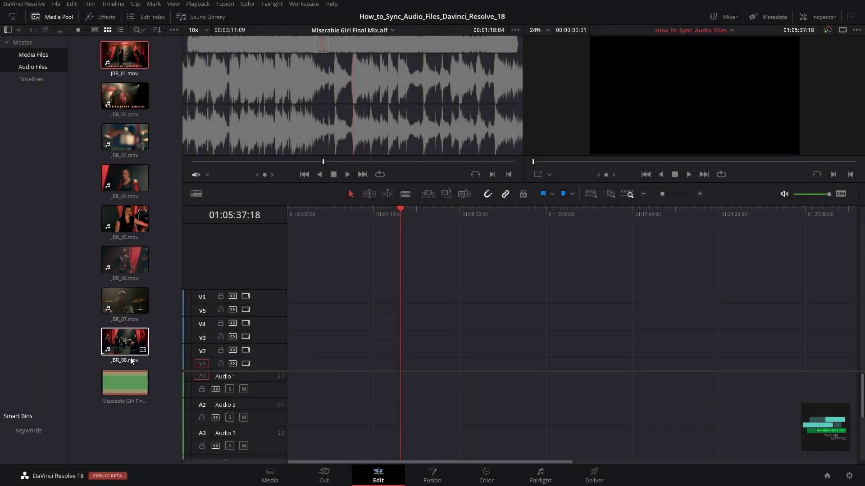
# Run Auto Sync Audio Based on Waveform and Append Tracks on all Media Pool clips.
pyautogui.keyDown('shift'); pyautogui.click(128, 382); pyautogui.keyUp('shift')
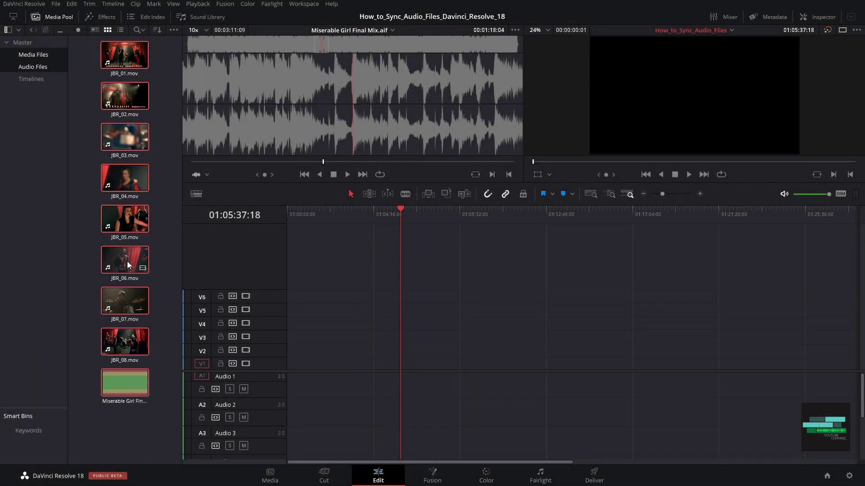
pyautogui.rightClick(117, 217)
pyautogui.moveTo(231, 367)
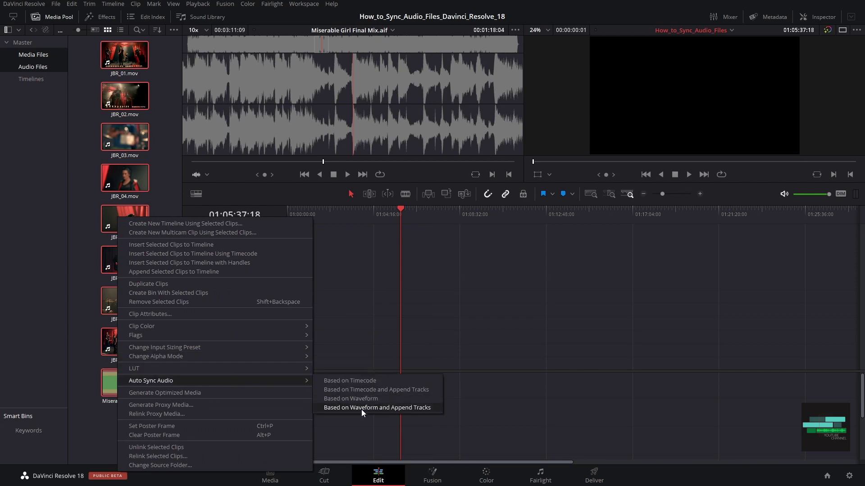
pyautogui.click(361, 408)
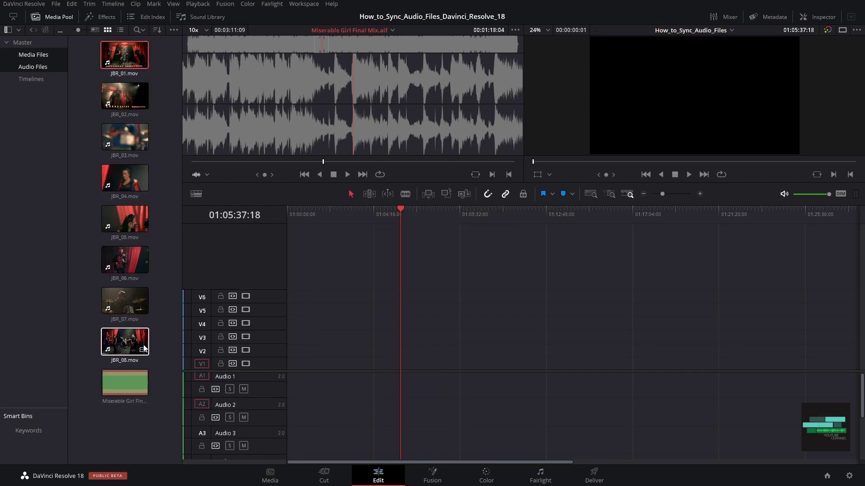
# Drag the synced camera clips onto the timeline and zoom to inspect their Audio 1 and Audio 2 tracks.
pyautogui.moveTo(105, 76); pyautogui.dragTo(354, 361)
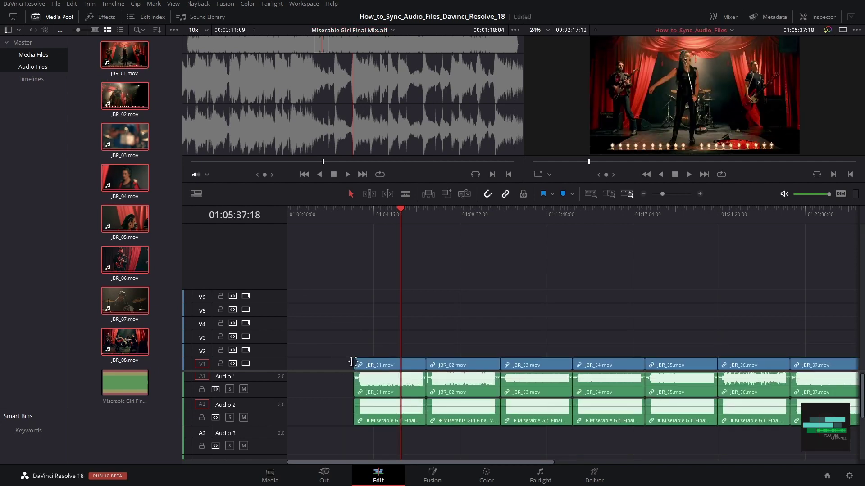
pyautogui.scroll(4, 390, 377)
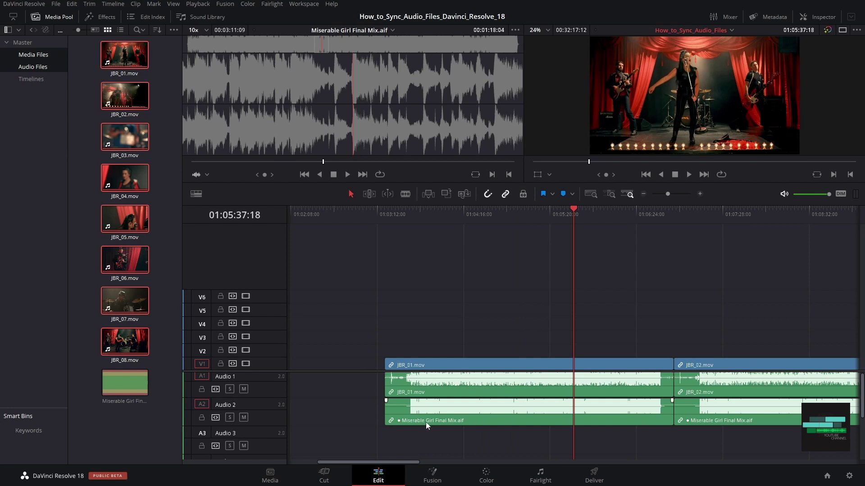
pyautogui.scroll(-2, 470, 420)
pyautogui.hscroll(3, 482, 356)
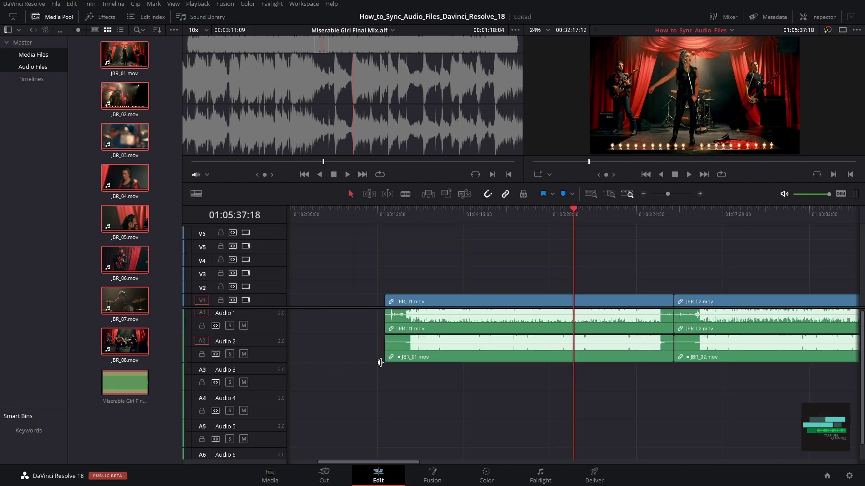
# Turn on Show File Names so the appended audio reads Miserable Girl Final Mix.aif.
pyautogui.click(400, 361)
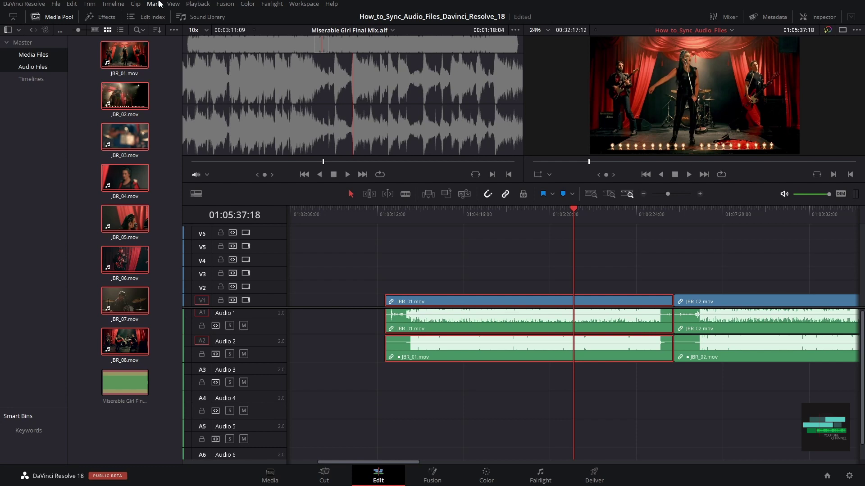
pyautogui.click(173, 4)
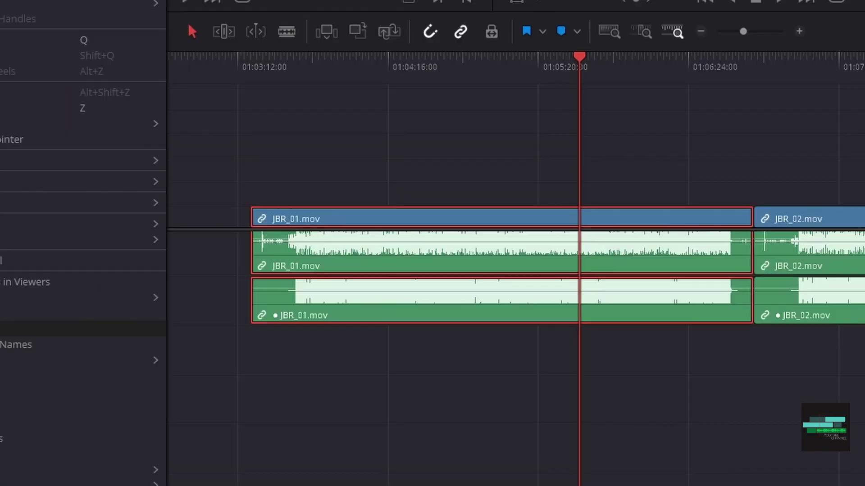
pyautogui.click(81, 329)
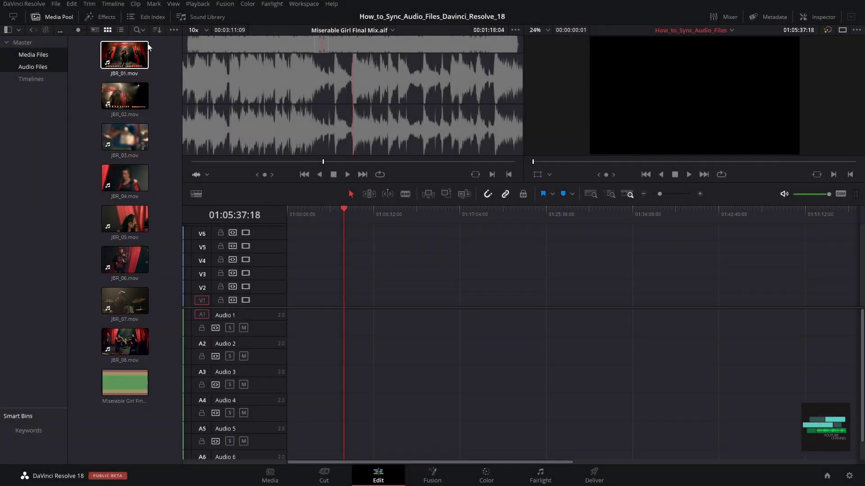
# Make multicam clip 'JBR_01 Multicam_Sync' from all Media Pool clips with Angle Sync set to Sound.
pyautogui.keyDown('shift'); pyautogui.click(116, 381); pyautogui.keyUp('shift')
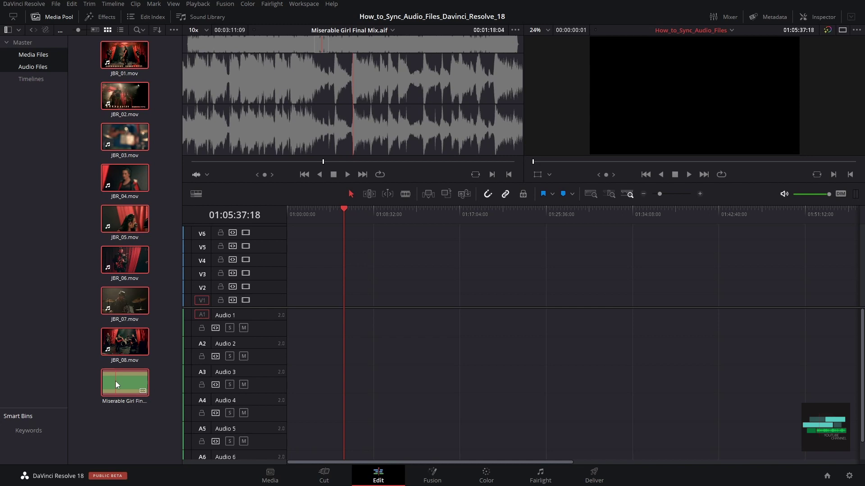
pyautogui.rightClick(115, 265)
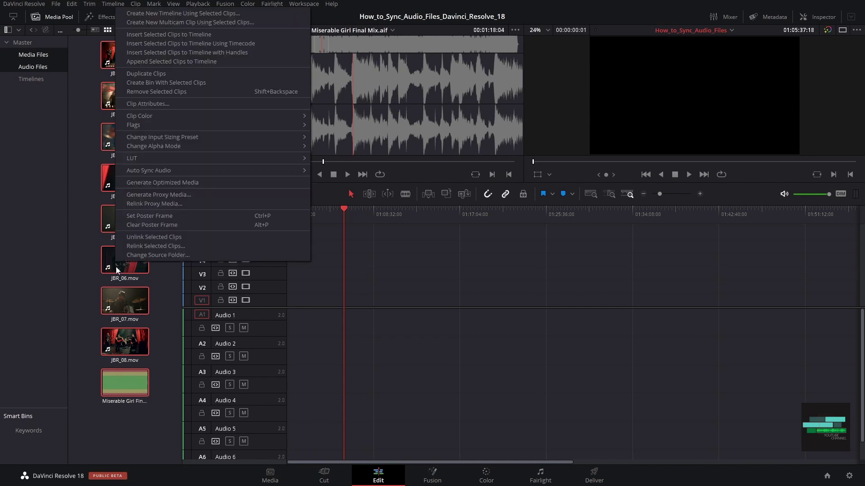
pyautogui.moveTo(143, 172)
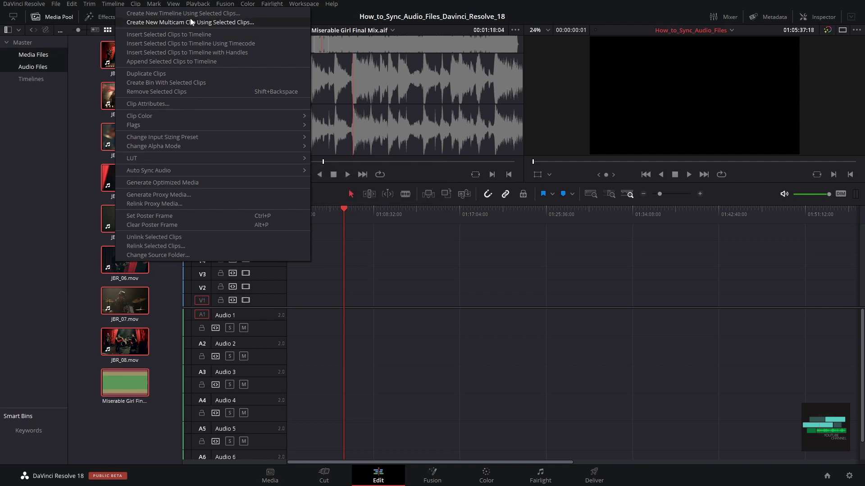
pyautogui.click(225, 23)
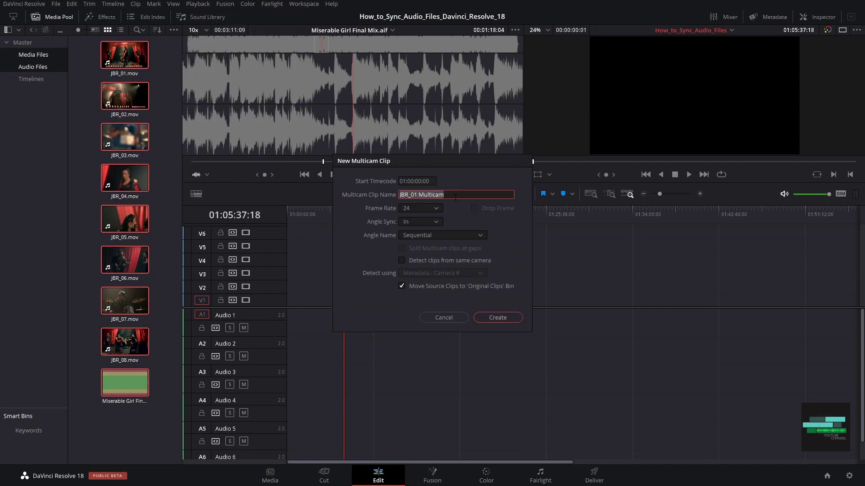
pyautogui.click(455, 197)
pyautogui.write('_Sync')
pyautogui.click(411, 222)
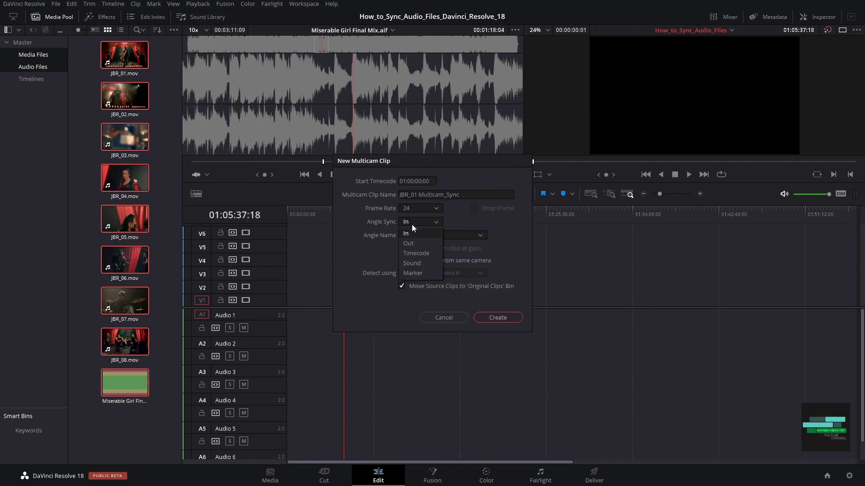
pyautogui.click(411, 264)
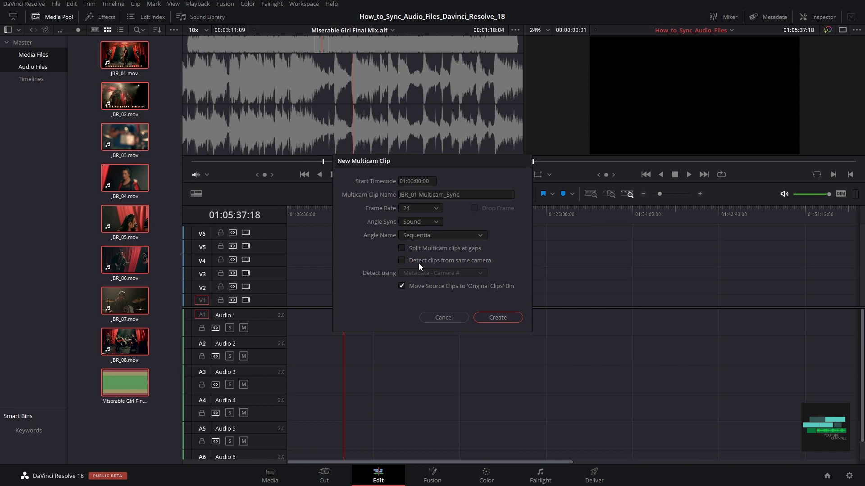
pyautogui.click(499, 318)
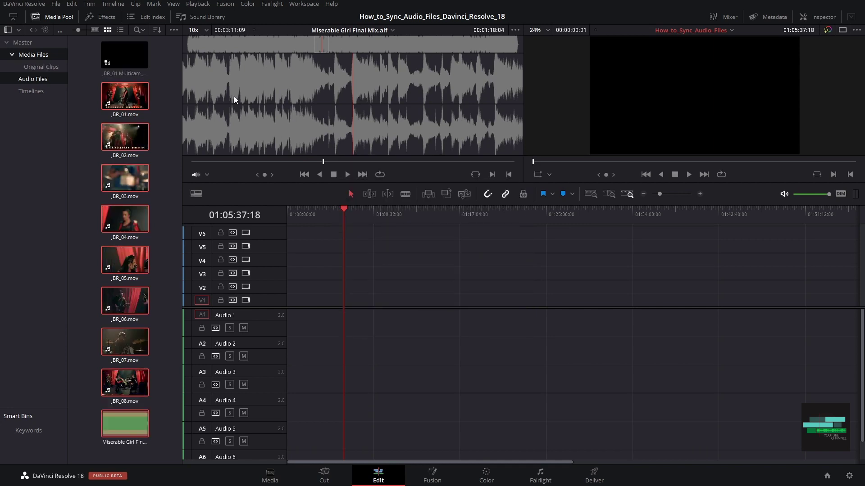
pyautogui.click(128, 53)
# Open JBR_01 Multicam_Sync in the timeline, select its clips, then return to How_to_Sync_Audio_Files zoomed out.
pyautogui.rightClick(128, 53)
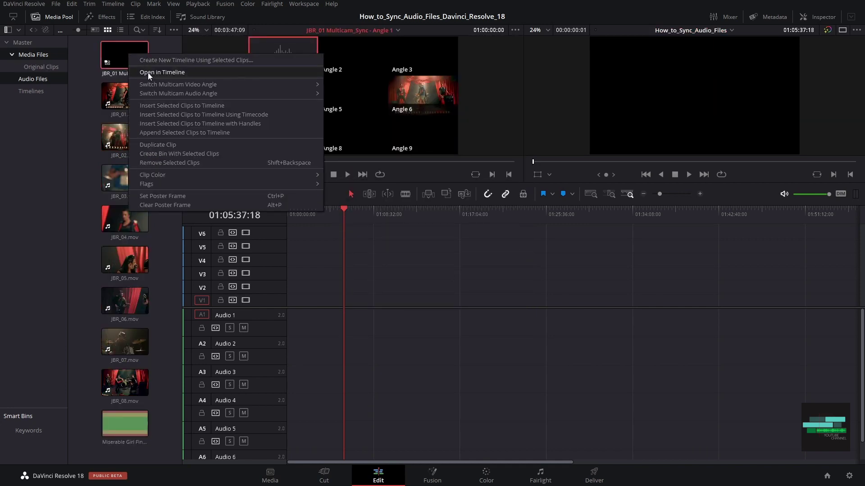
pyautogui.click(149, 73)
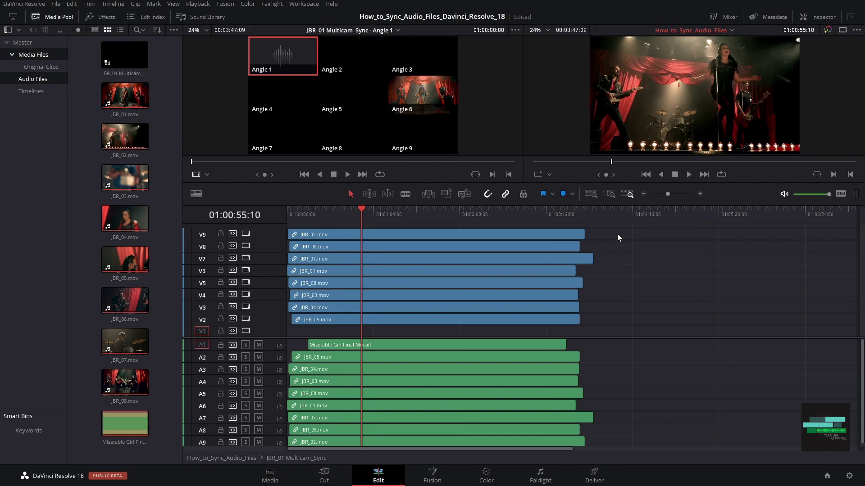
pyautogui.moveTo(617, 234); pyautogui.dragTo(191, 450)
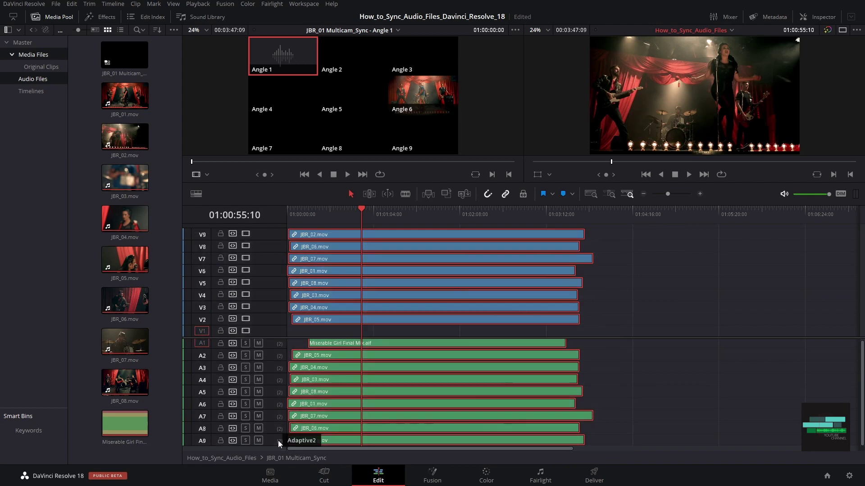
pyautogui.click(232, 458)
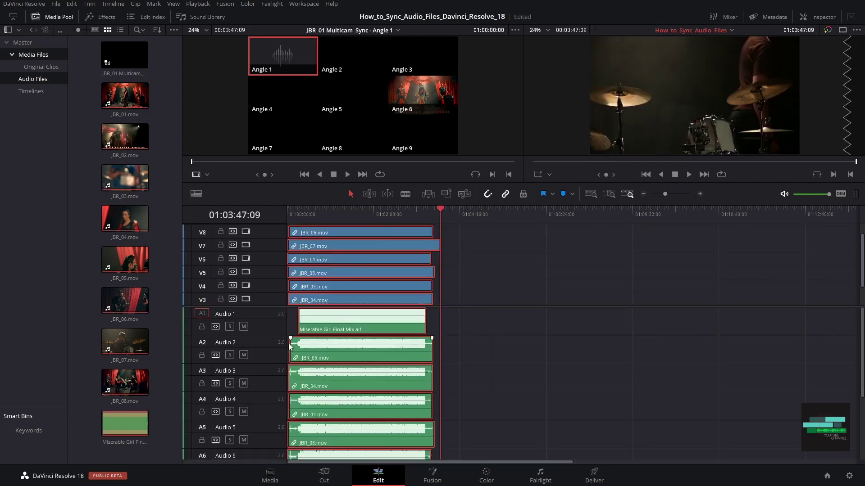
pyautogui.hotkey('ctrl', '-')
# Zoom the timeline in, deselect all clips, and enlarge the video track area so V1–V9 show above A1's final mix.
pyautogui.hotkey('ctrl', '=')
pyautogui.hotkey('ctrl', 'shift', 'a')
pyautogui.scroll(-3, 377, 367)
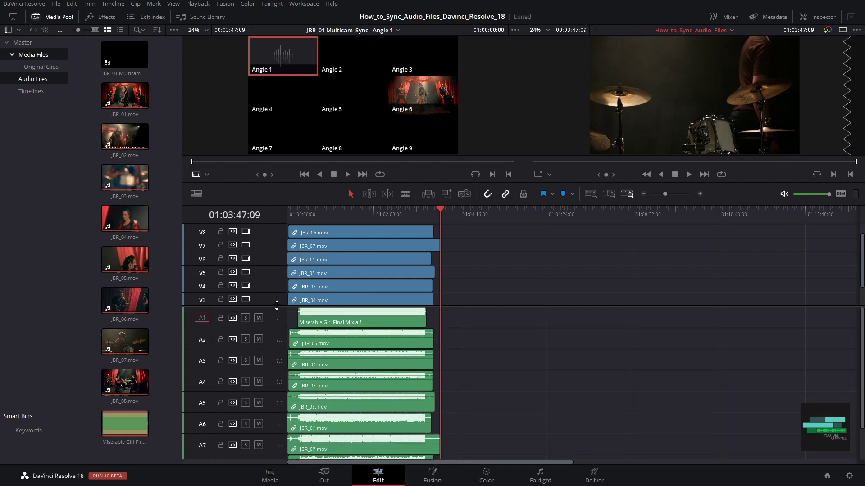
pyautogui.moveTo(276, 305); pyautogui.dragTo(271, 354)
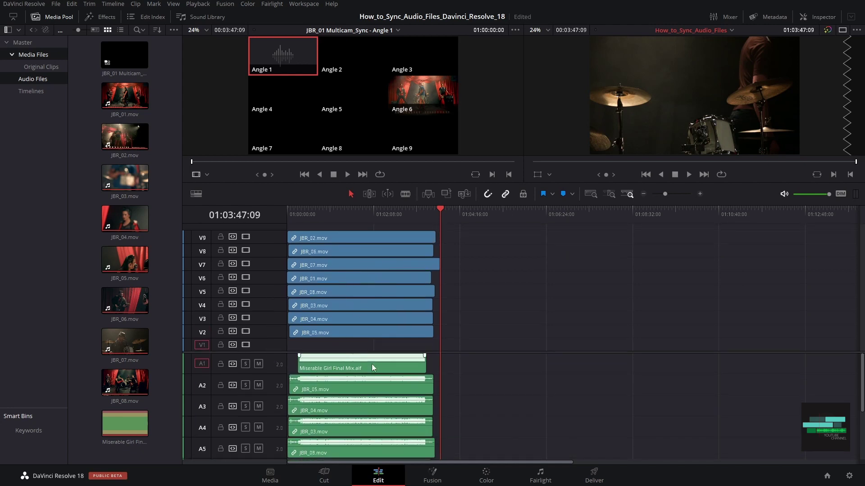